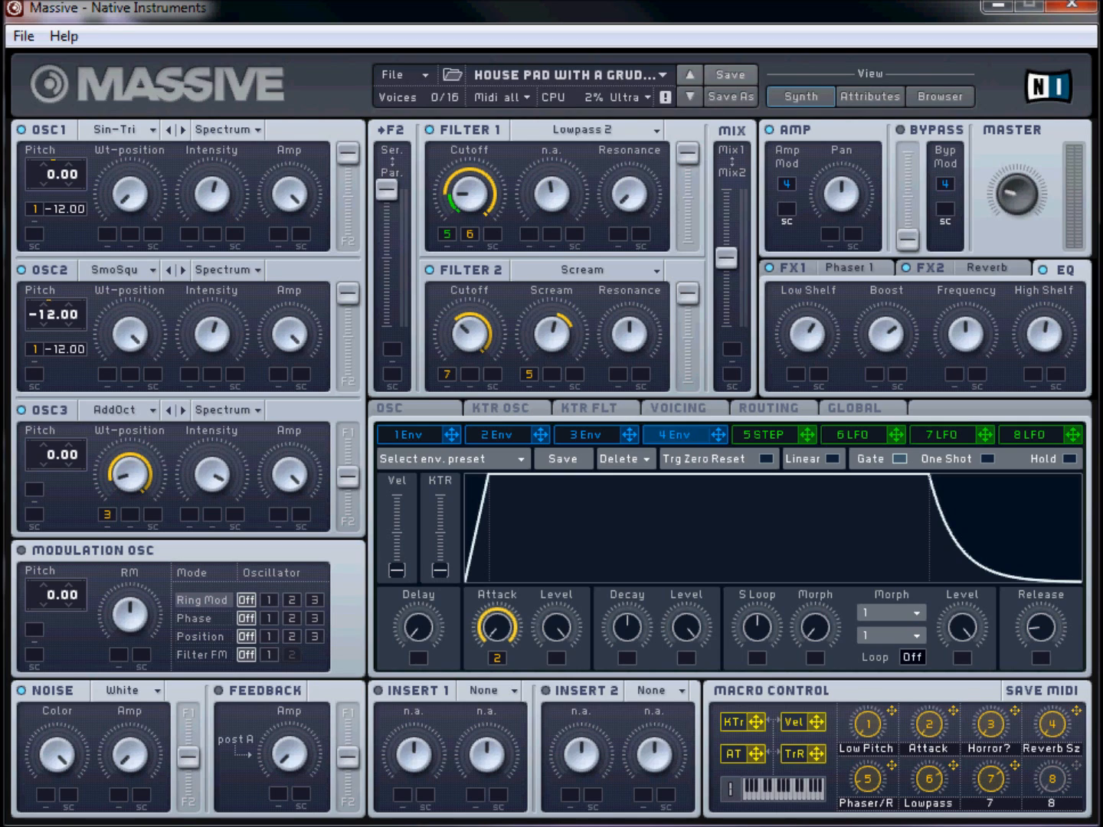
# Step: Start a new sound and set oscillator 1 to Sin-Triangle, with Wt-position at minimum and Intensity slightly above centre
pyautogui.click(423, 75)
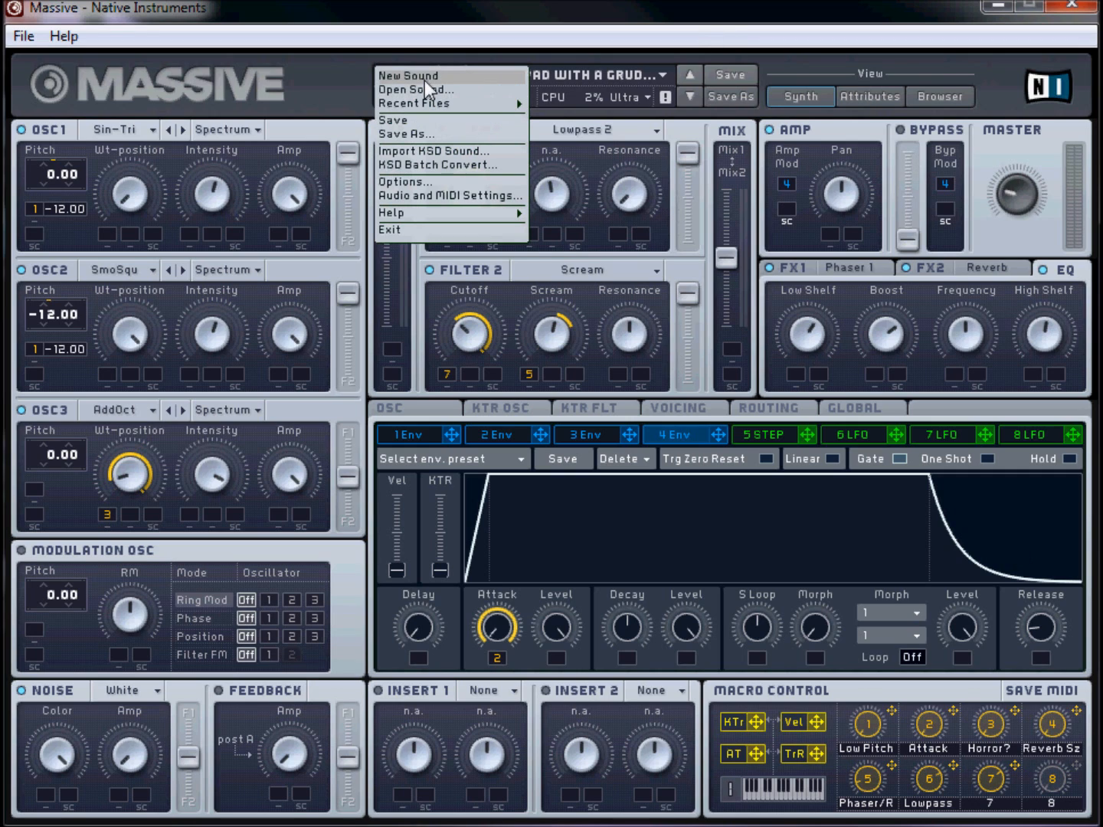
pyautogui.click(425, 80)
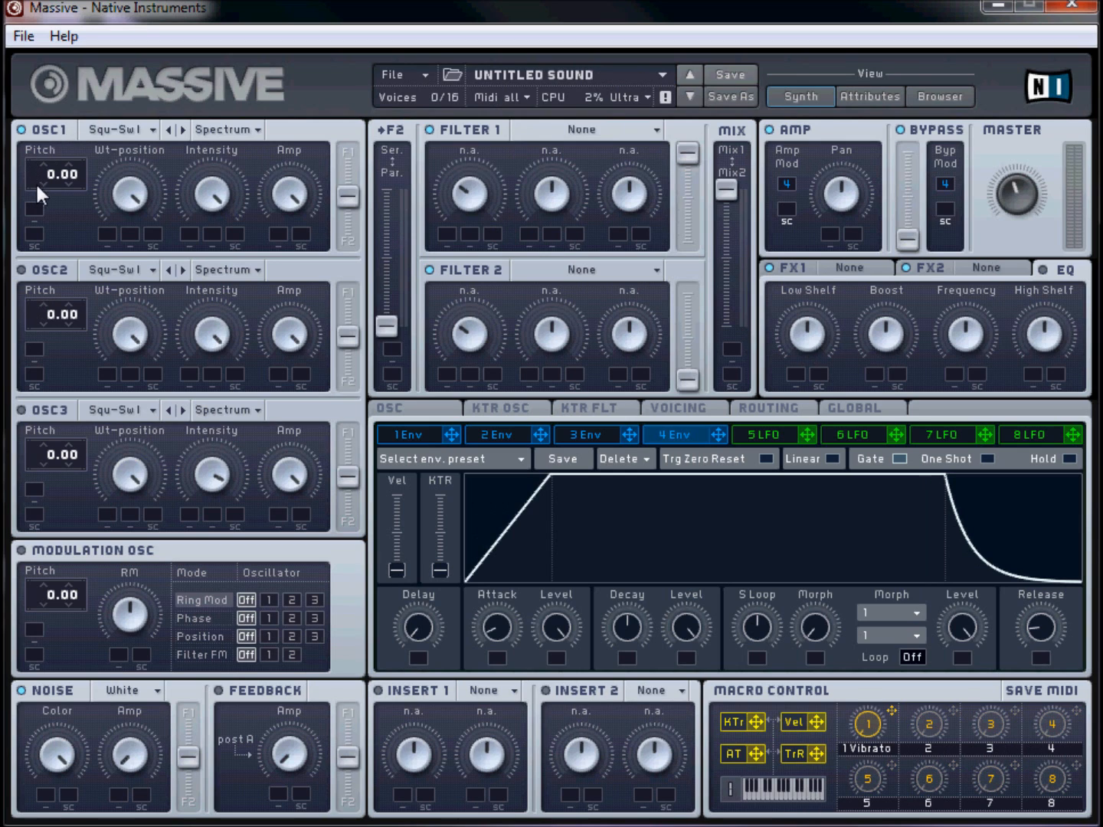
pyautogui.click(131, 128)
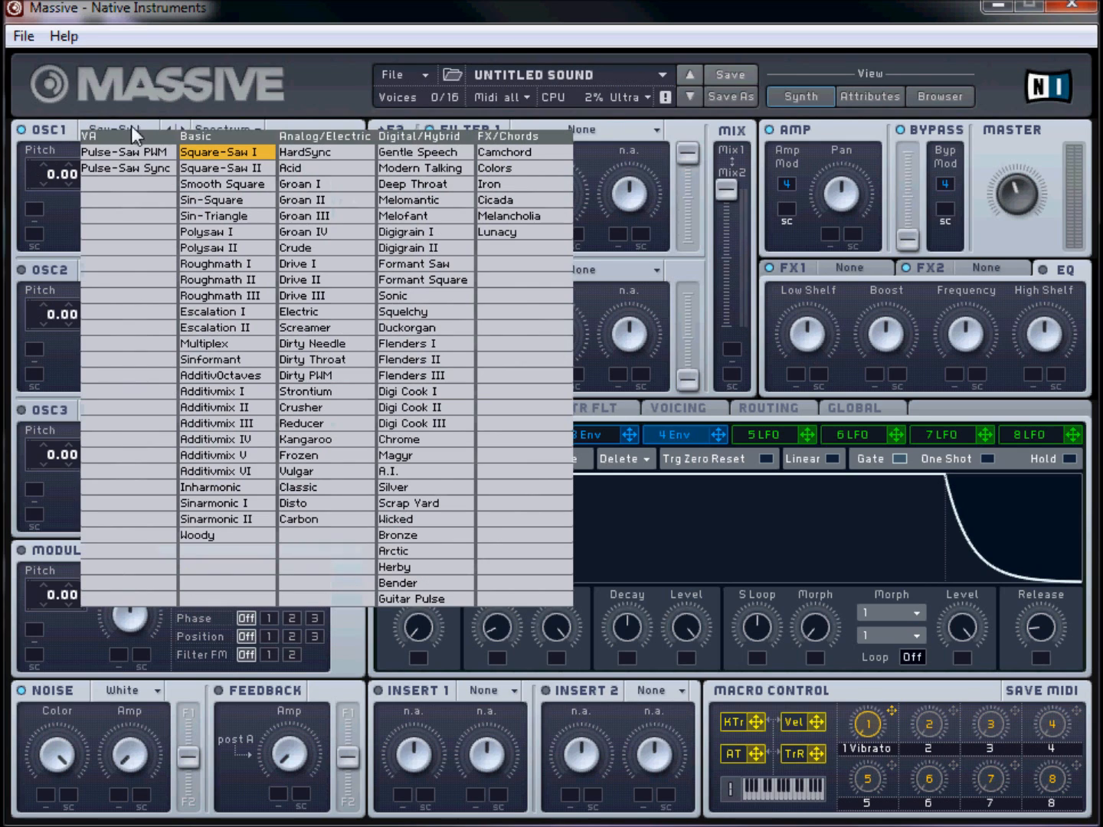
pyautogui.click(222, 214)
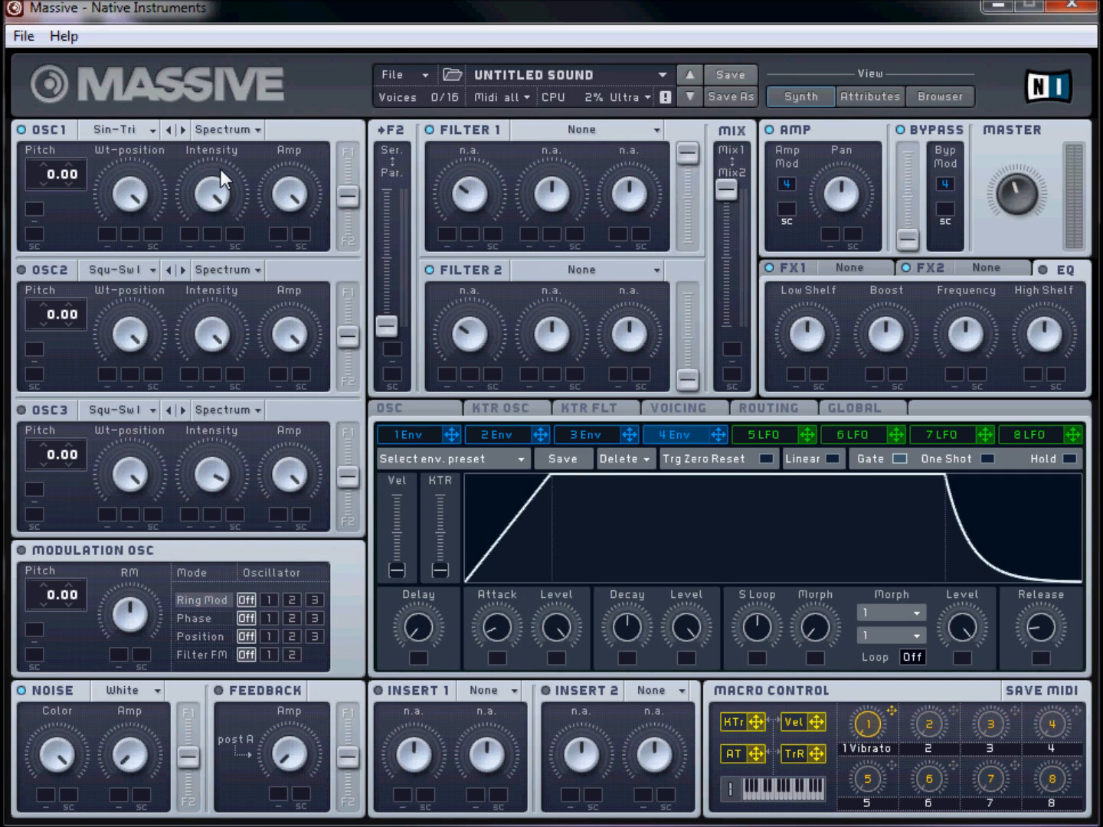
pyautogui.moveTo(138, 193); pyautogui.dragTo(152, 475)
pyautogui.moveTo(211, 218); pyautogui.dragTo(211, 283)
# Step: Enable oscillator 2 with Smooth Square, pitch -12.00 and Intensity just above centre, and oscillator 3 with AdditivOctaves and a low Wt-position
pyautogui.click(21, 270)
pyautogui.click(99, 272)
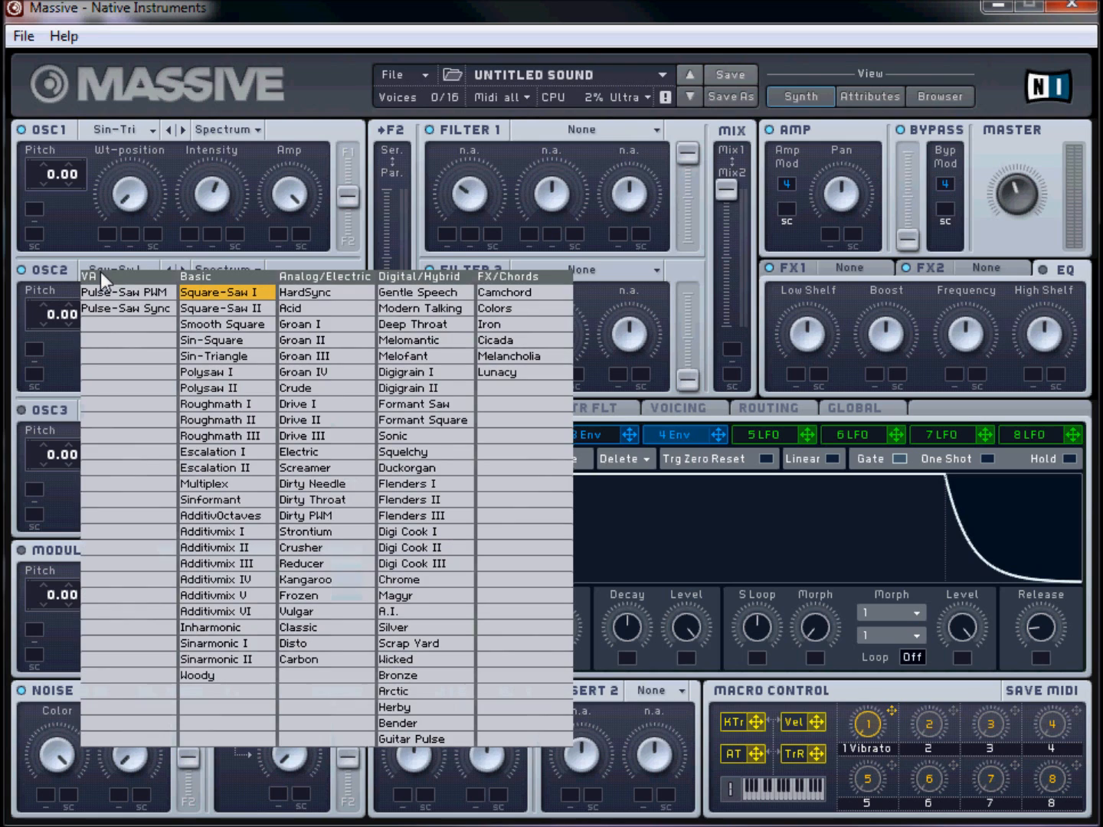
pyautogui.click(223, 327)
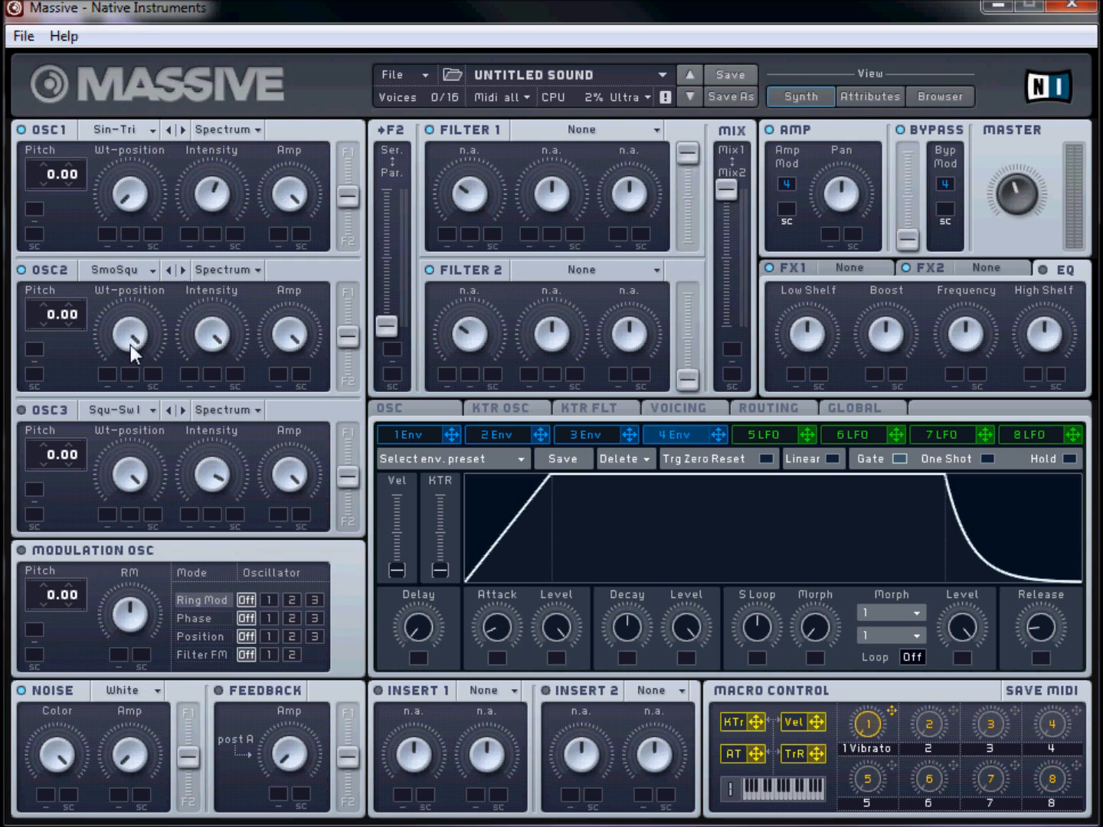
pyautogui.moveTo(208, 338); pyautogui.dragTo(200, 424)
pyautogui.click(116, 410)
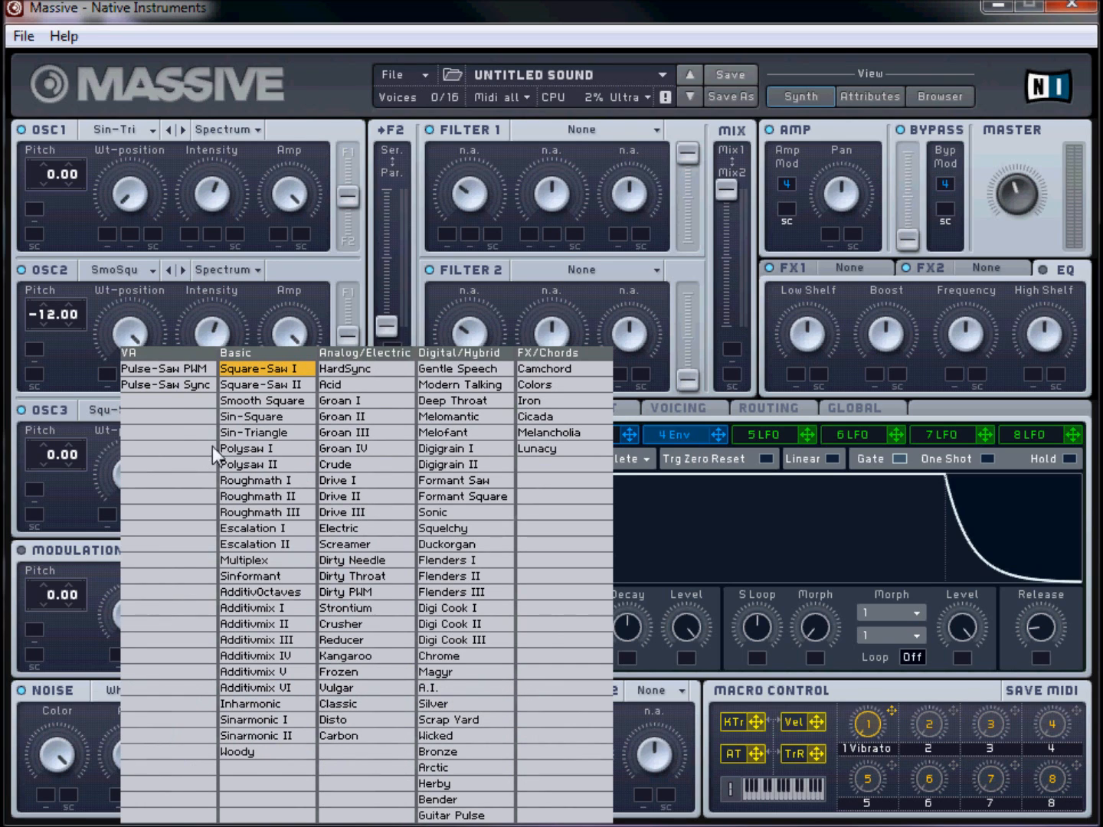
pyautogui.click(268, 594)
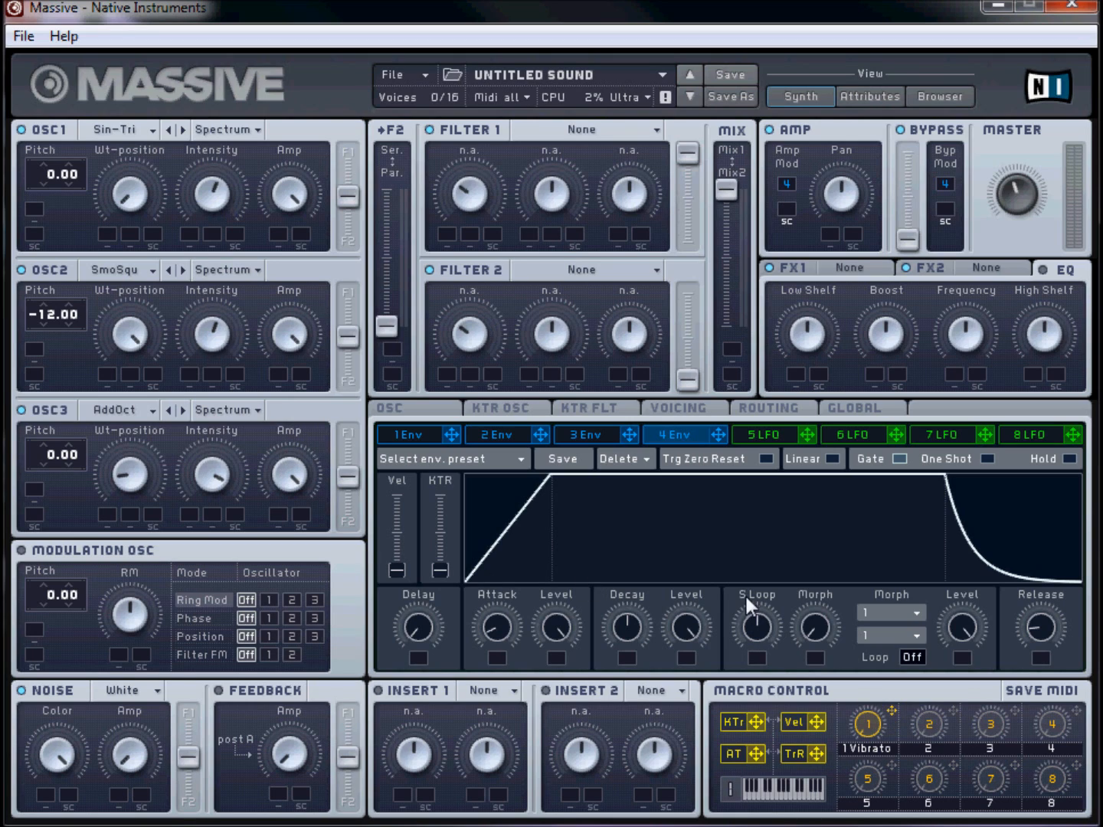
# Step: Clear Macro 1 and assign it to the pitch of oscillators 1 and 2 with a modulation amount of -12.00 each
pyautogui.rightClick(886, 707)
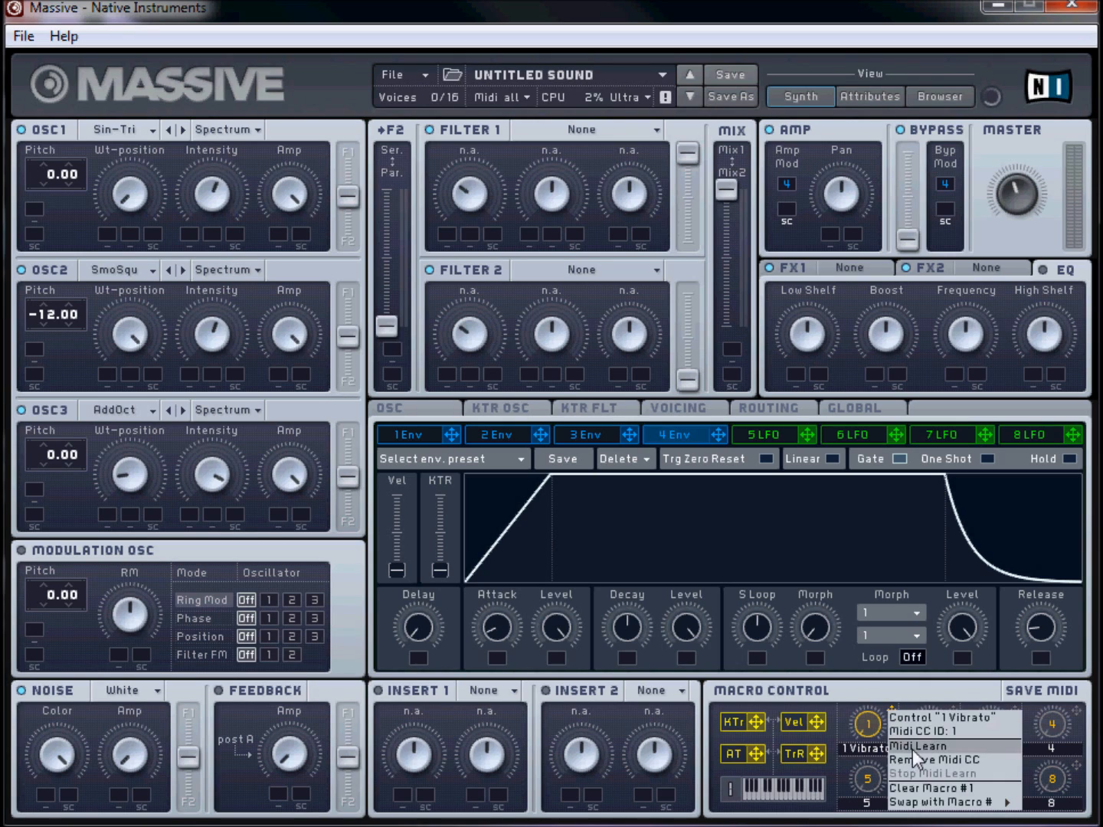
pyautogui.click(920, 788)
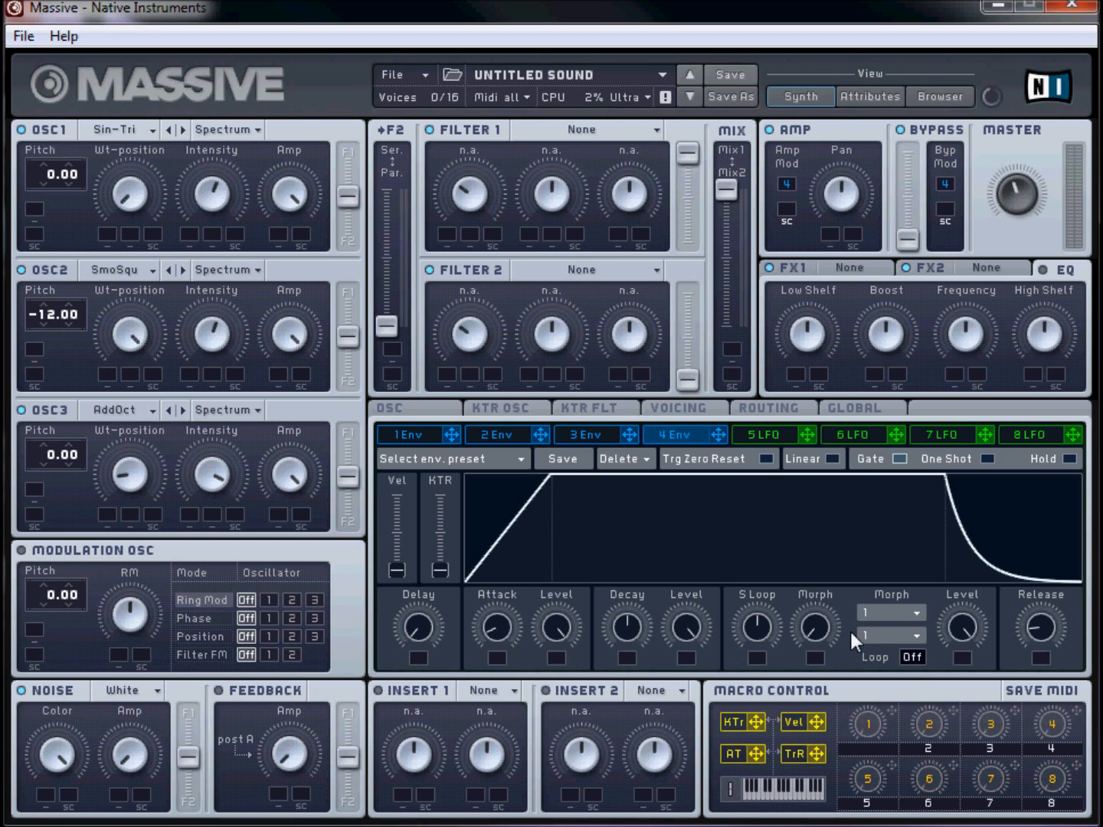
pyautogui.moveTo(892, 710); pyautogui.dragTo(35, 209)
pyautogui.moveTo(890, 709); pyautogui.dragTo(37, 345)
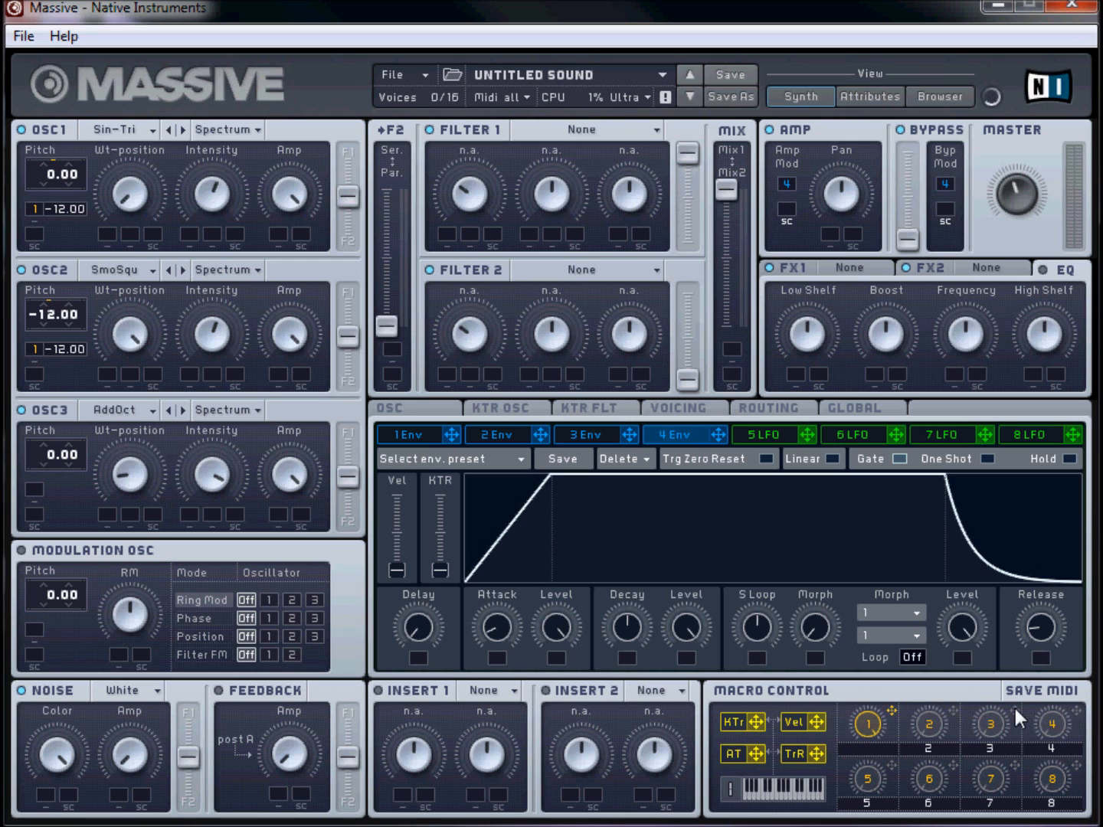
# Step: Assign Macro 3 to oscillator 3's Wt-position with a range up to maximum, and route oscillators 1 and 2 fully to Filter 1
pyautogui.moveTo(1015, 708); pyautogui.dragTo(117, 516)
pyautogui.moveTo(111, 512); pyautogui.dragTo(108, 252)
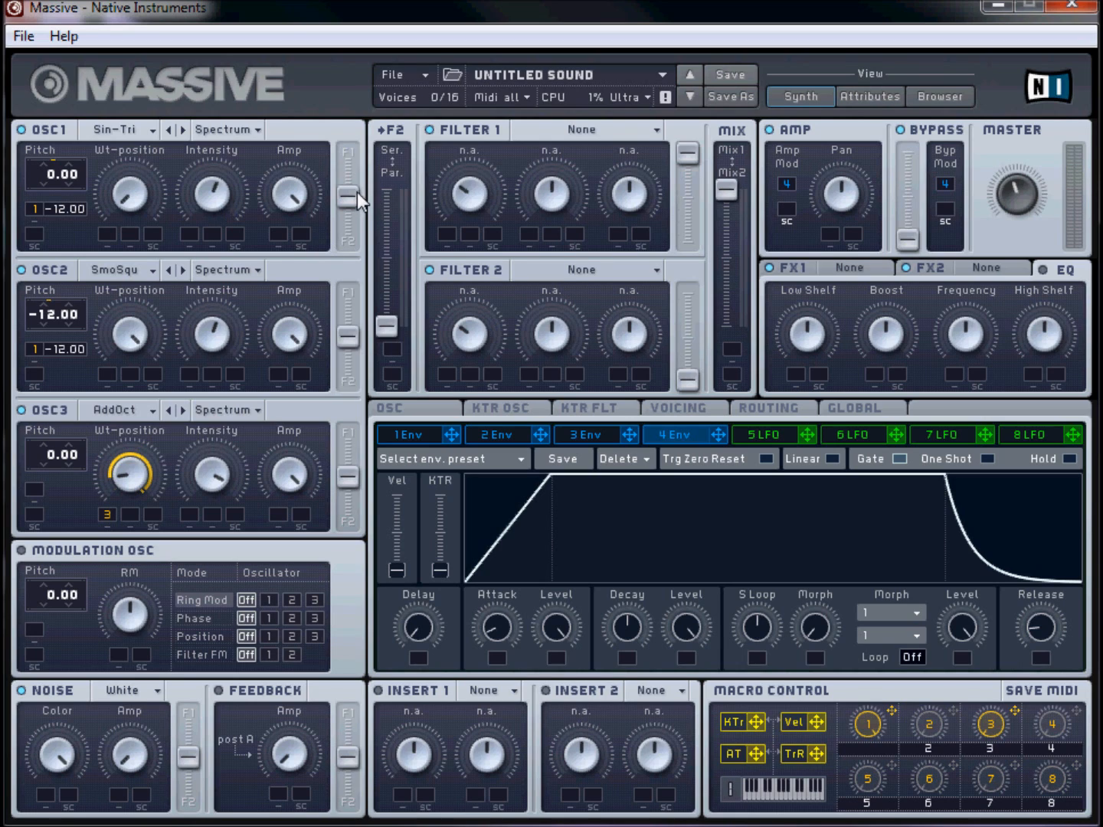
pyautogui.moveTo(355, 199); pyautogui.dragTo(357, 106)
pyautogui.moveTo(347, 340); pyautogui.dragTo(336, 243)
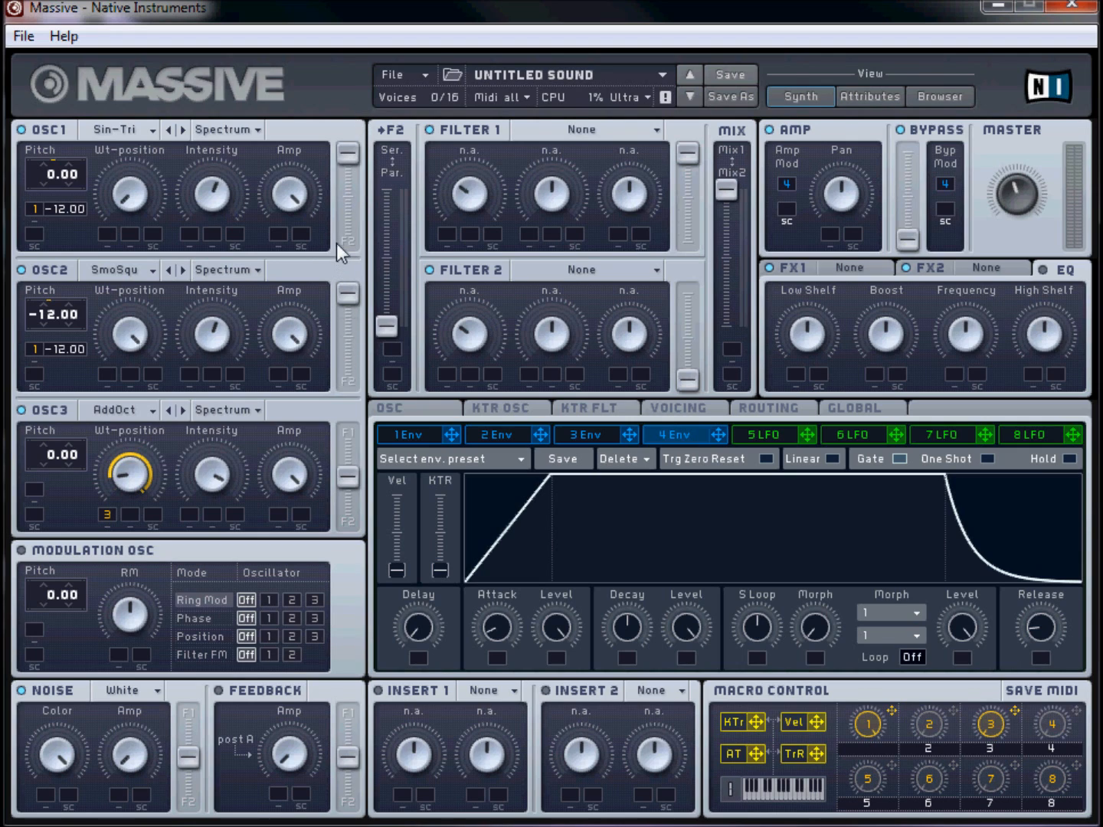
# Step: Set Filter 1 to Lowpass 2 and assign Macro 6 to its Cutoff with a range up to maximum
pyautogui.click(579, 129)
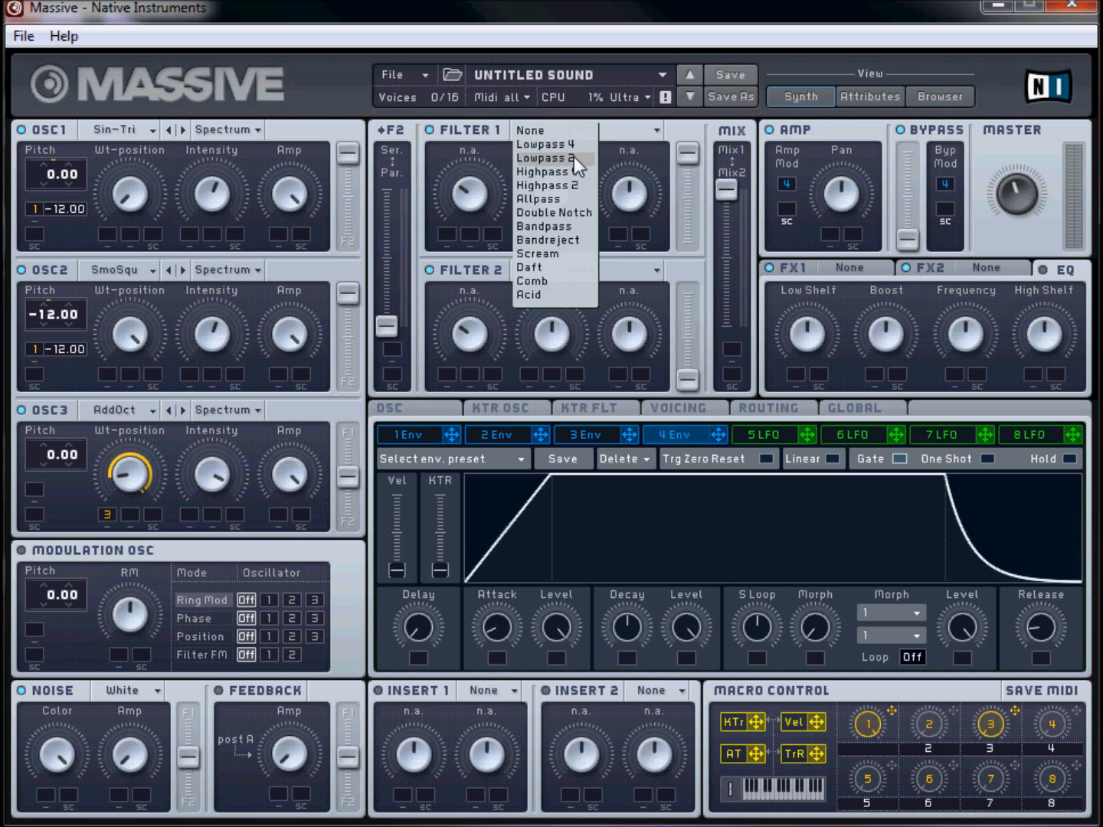
pyautogui.click(573, 158)
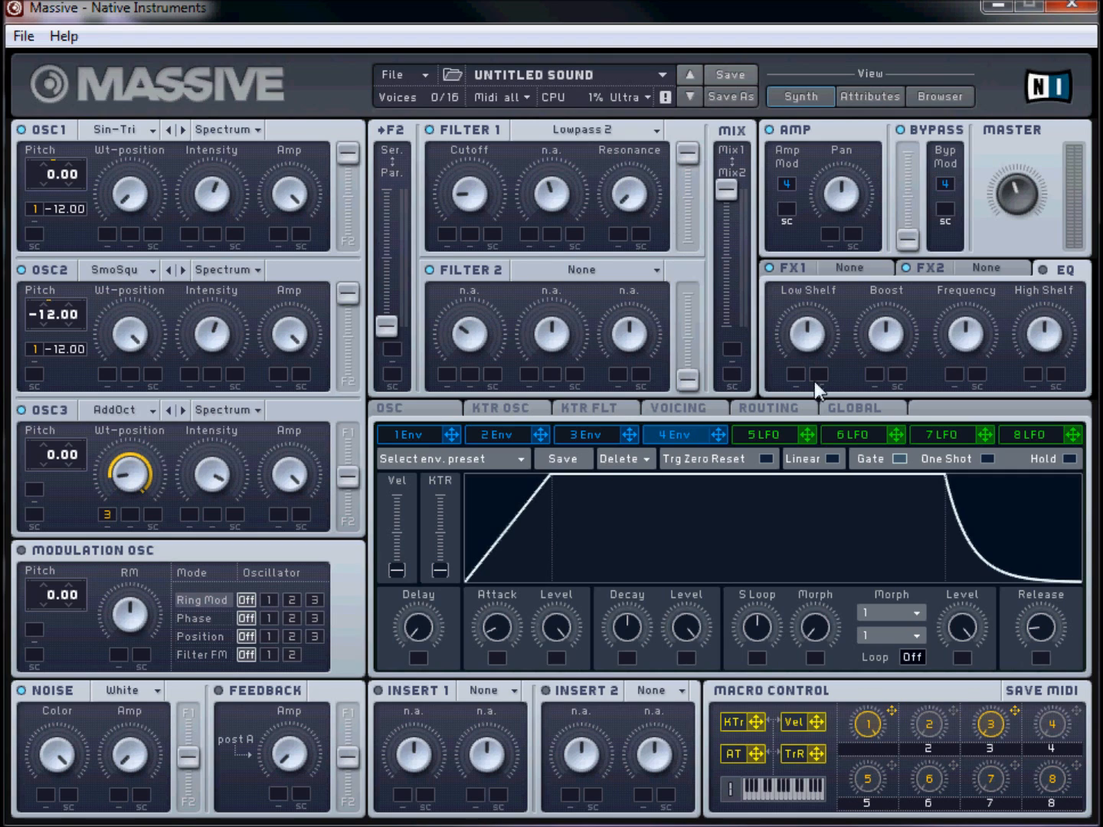
pyautogui.moveTo(949, 761); pyautogui.dragTo(487, 181)
pyautogui.moveTo(461, 203)
pyautogui.mouseDown()
pyautogui.moveTo(459, 6)
pyautogui.moveTo(453, 189)
pyautogui.mouseUp()
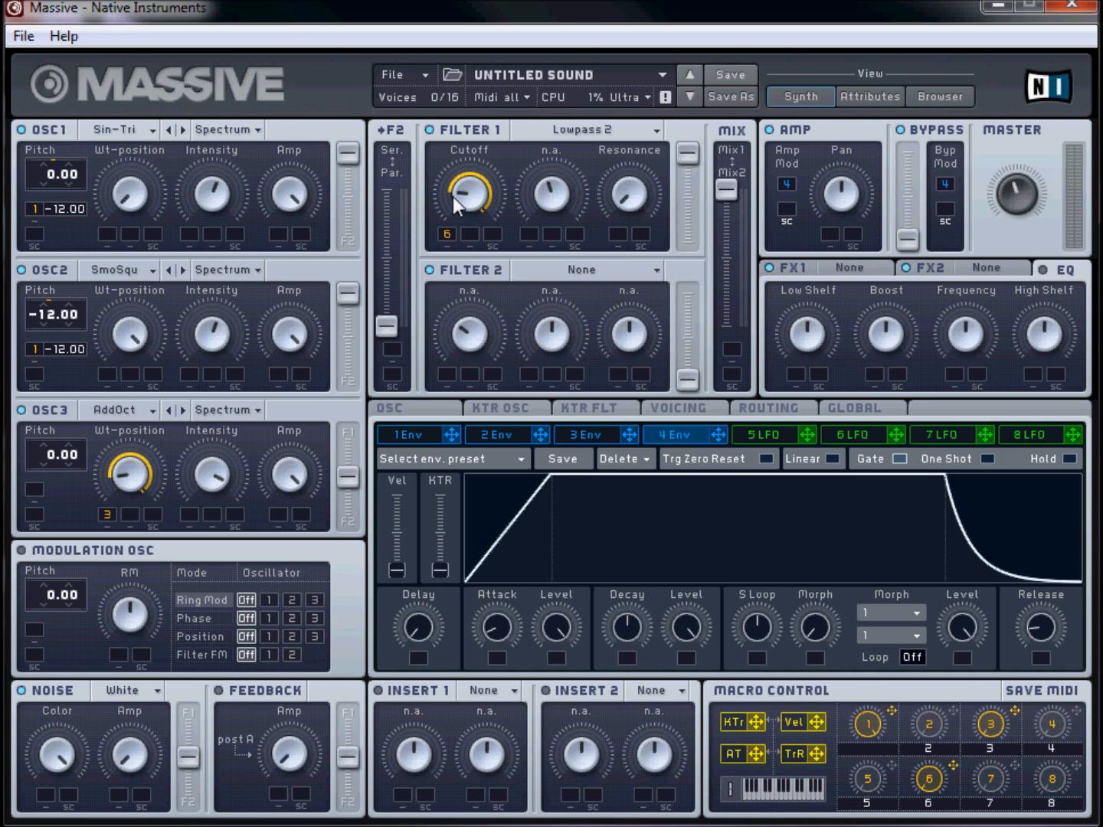
# Step: Set Filter 2 to Scream and assign Macro 7 to its Cutoff with a range up to maximum
pyautogui.click(559, 270)
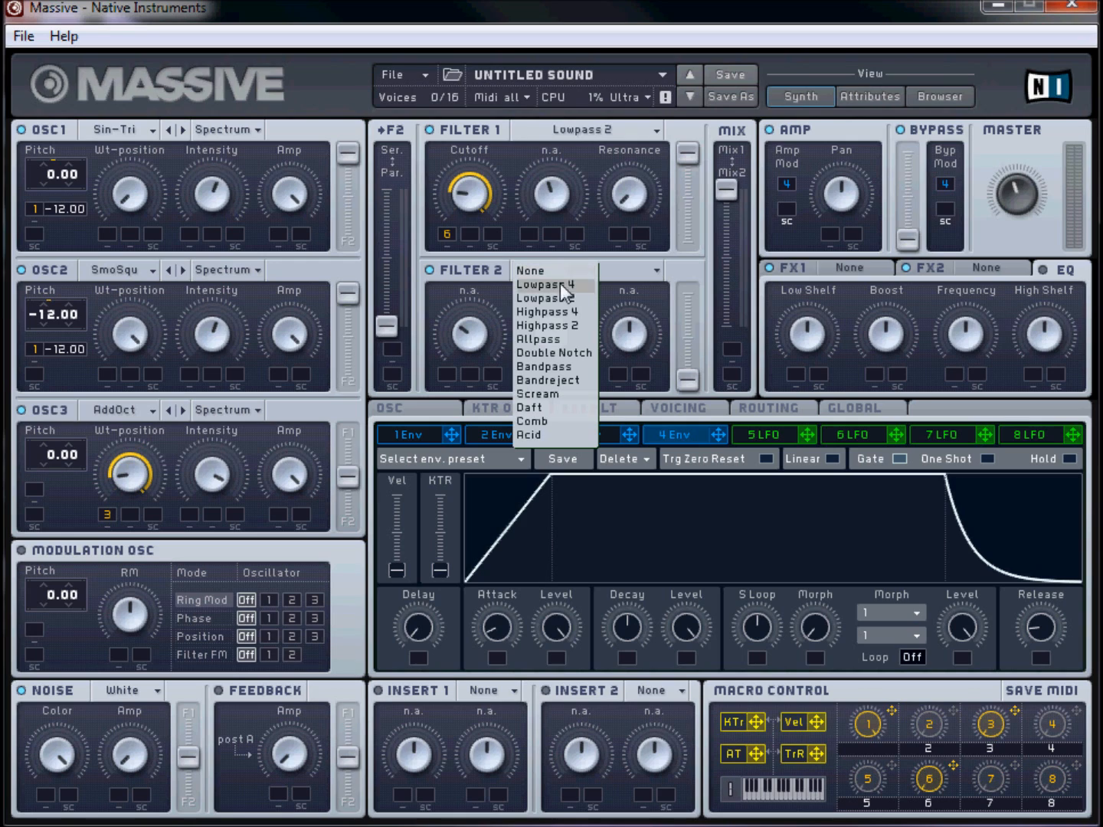
pyautogui.click(553, 392)
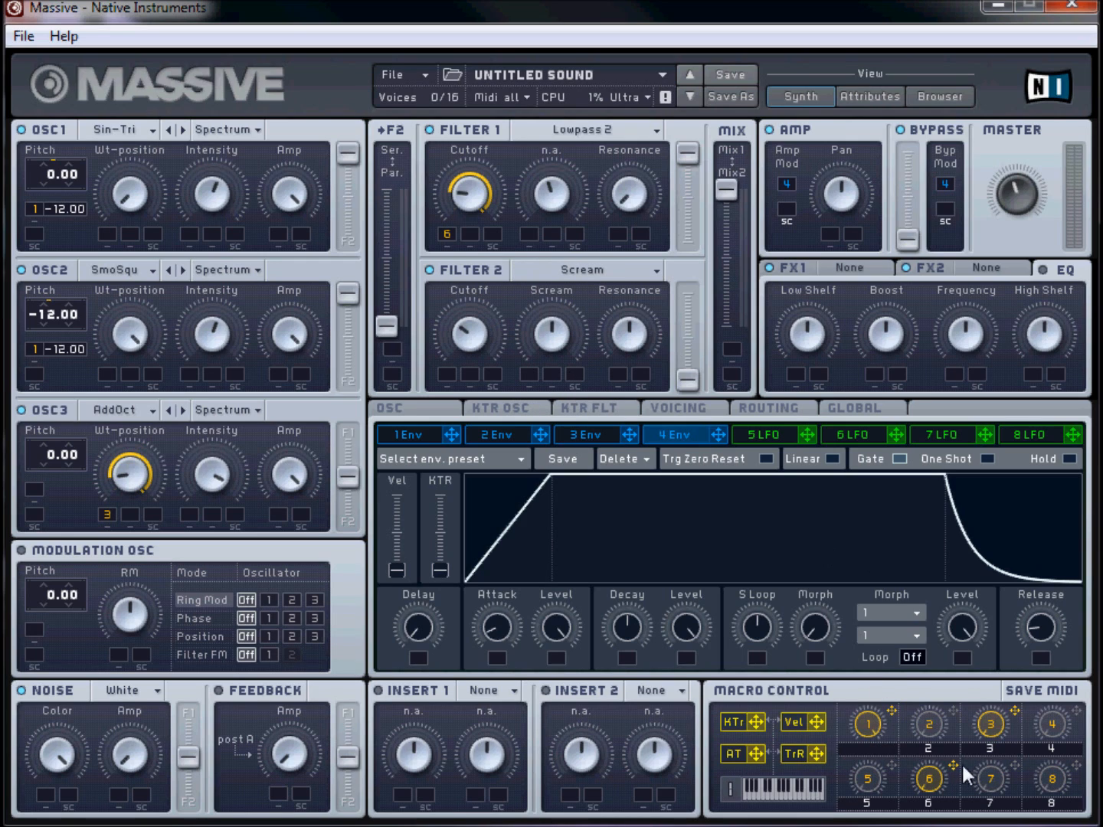
pyautogui.moveTo(1013, 760); pyautogui.dragTo(448, 379)
pyautogui.moveTo(447, 381); pyautogui.dragTo(490, 181)
# Step: Assign Macro 5 to Filter 2's Scream amount with a small upward range from just above centre
pyautogui.moveTo(892, 757); pyautogui.dragTo(534, 375)
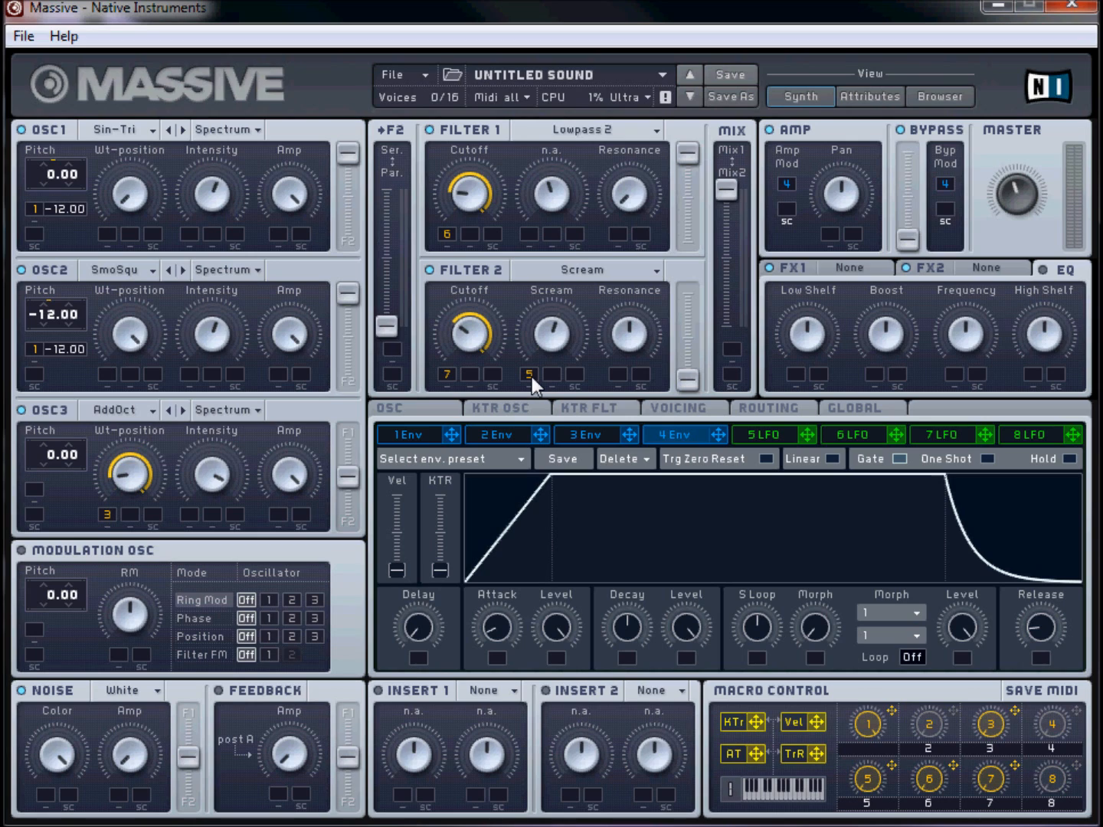
pyautogui.moveTo(530, 373); pyautogui.dragTo(536, 304)
pyautogui.moveTo(537, 304); pyautogui.dragTo(535, 344)
# Step: Load Phaser Mono in FX1 and lower its Dry/Wet and Rate to minimum
pyautogui.click(845, 266)
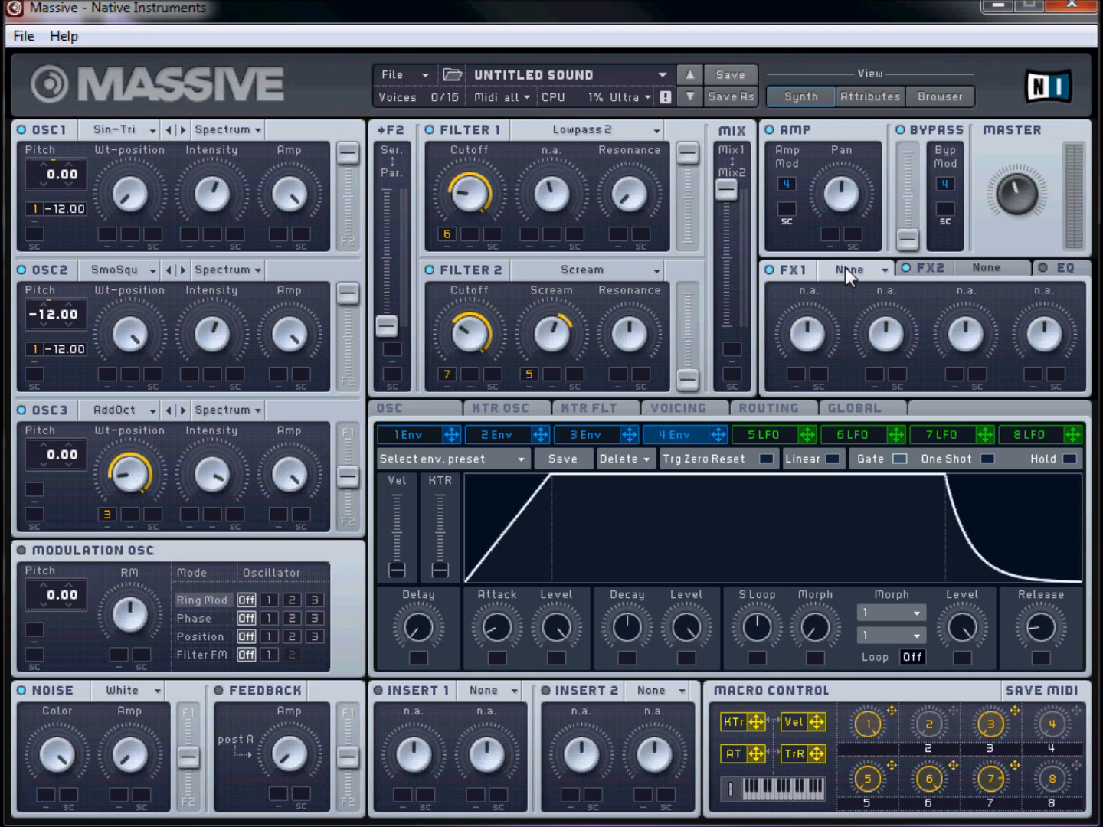
pyautogui.click(874, 266)
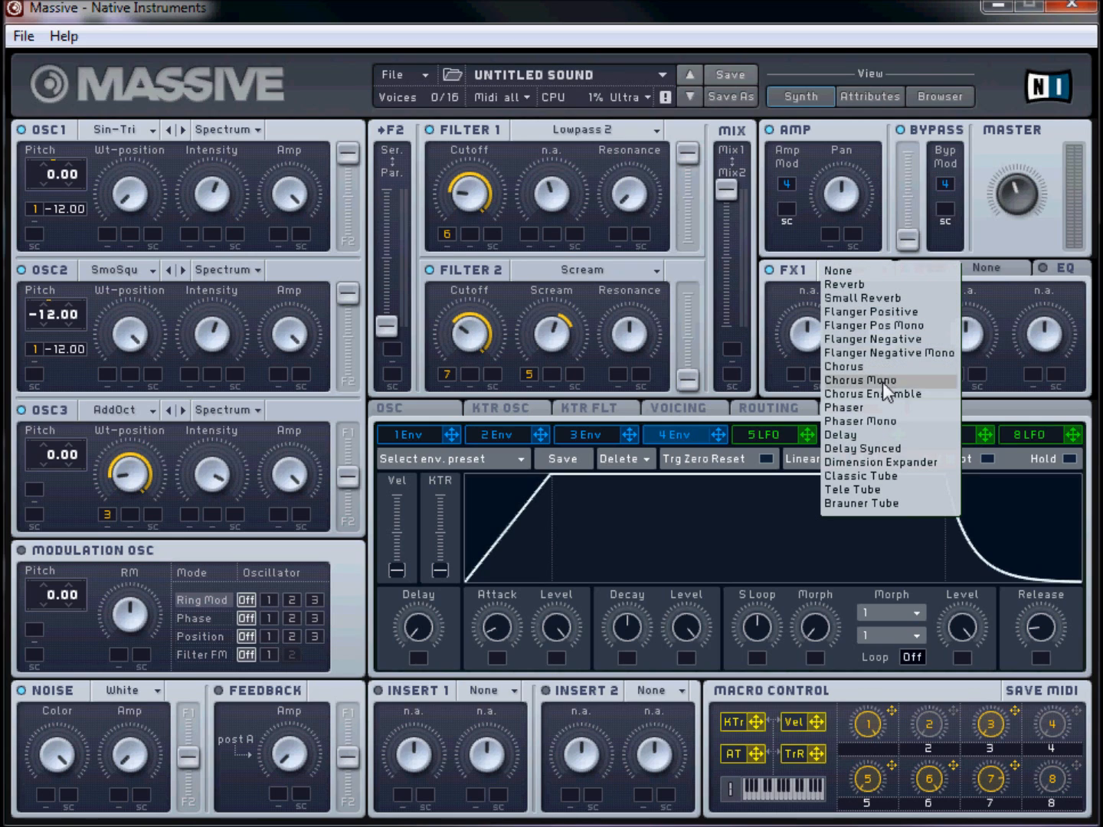
pyautogui.click(881, 420)
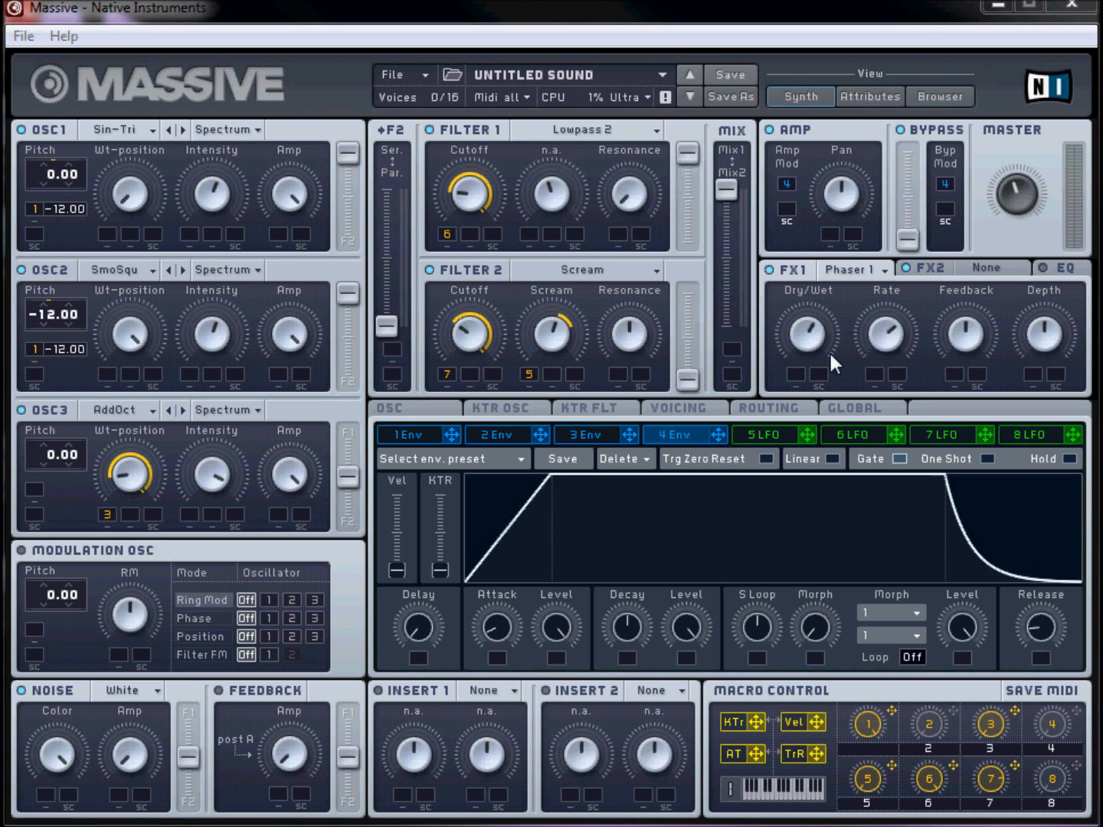
pyautogui.moveTo(797, 345); pyautogui.dragTo(862, 709)
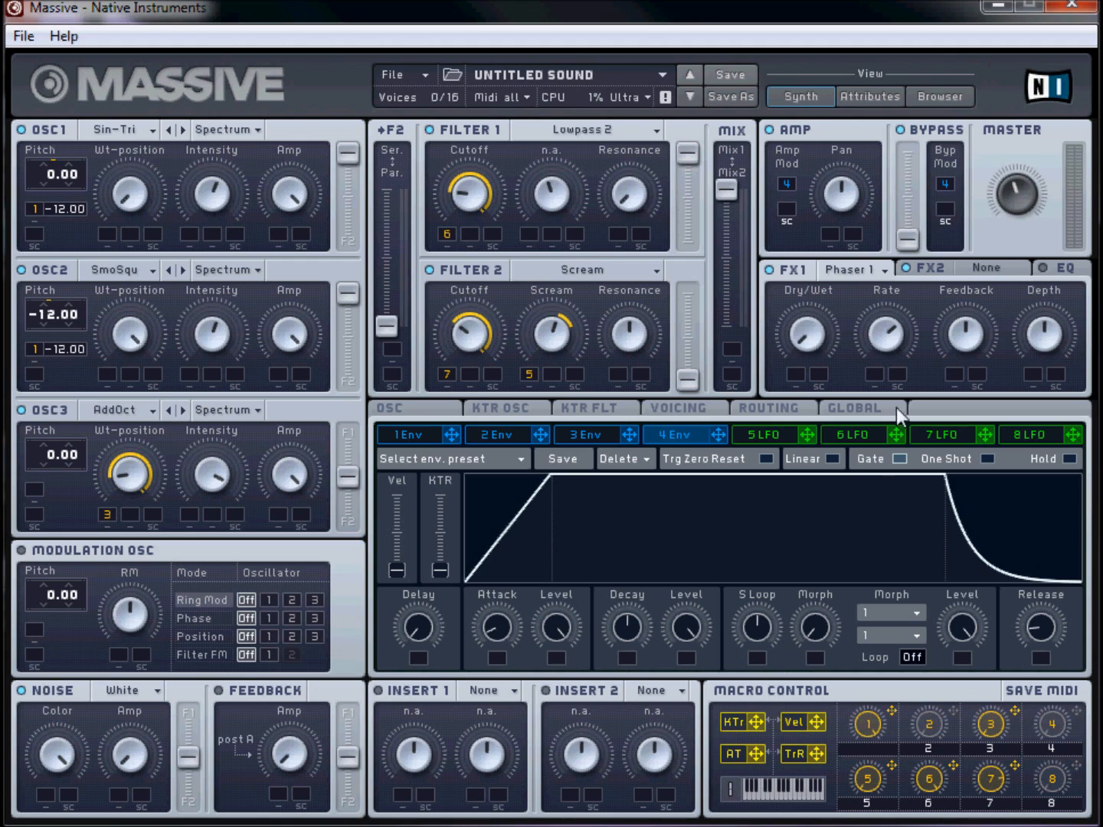
pyautogui.moveTo(890, 343); pyautogui.dragTo(929, 702)
# Step: Assign Macro 5 to the phaser's Dry/Wet and Rate over their full range, with Feedback and Depth at maximum
pyautogui.moveTo(892, 764); pyautogui.dragTo(796, 375)
pyautogui.moveTo(893, 764); pyautogui.dragTo(872, 284)
pyautogui.moveTo(796, 378); pyautogui.dragTo(796, 229)
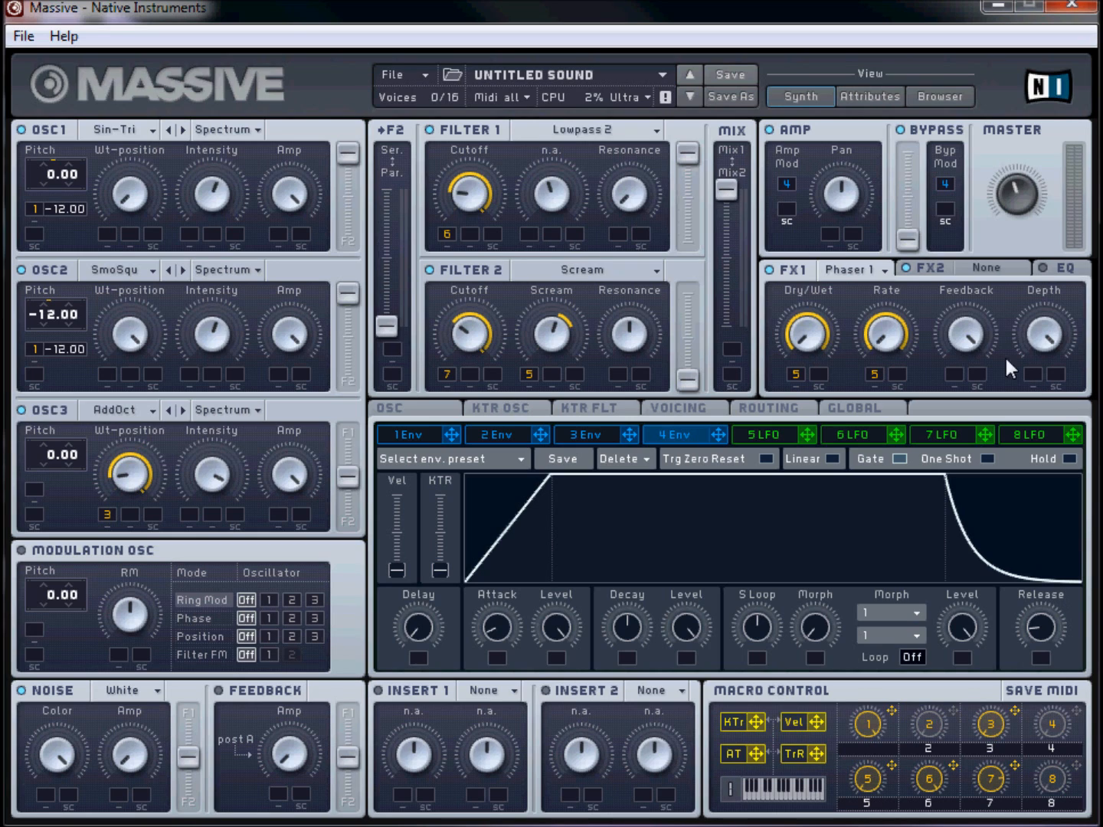
# Step: Load Reverb in FX2, lower its Size and assign Macro 4 to the Size
pyautogui.click(968, 271)
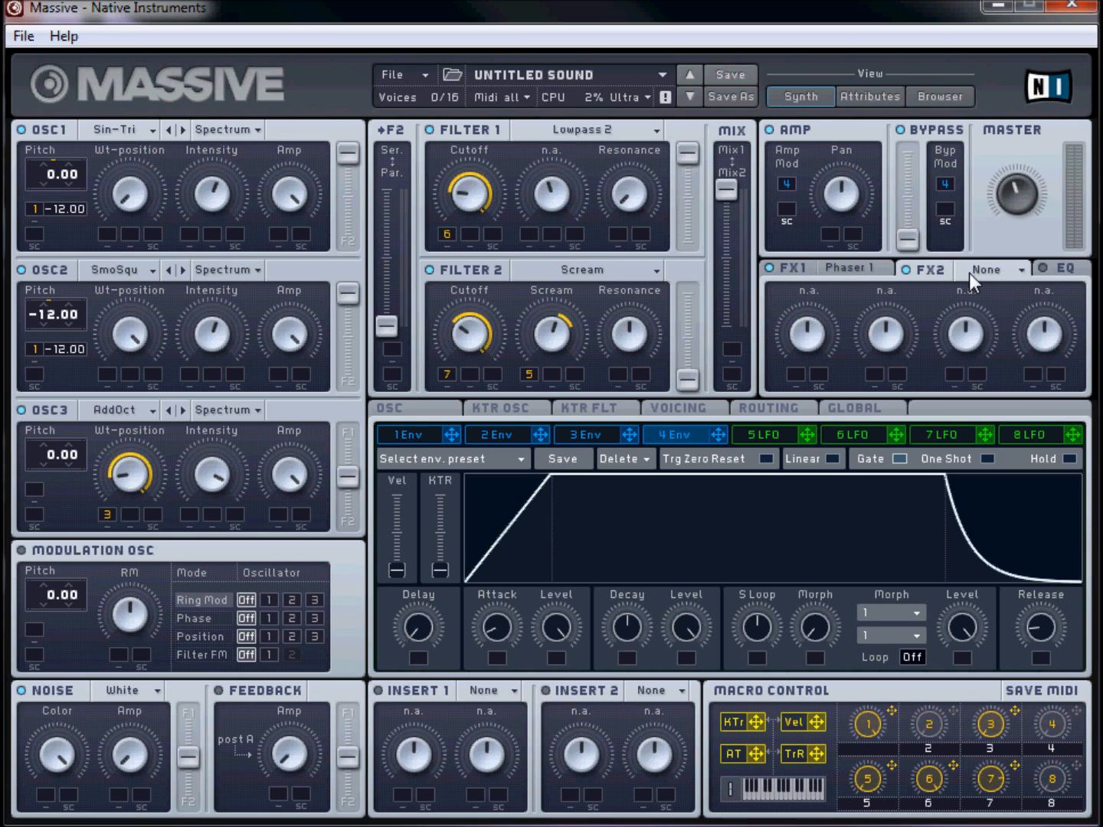
pyautogui.click(968, 272)
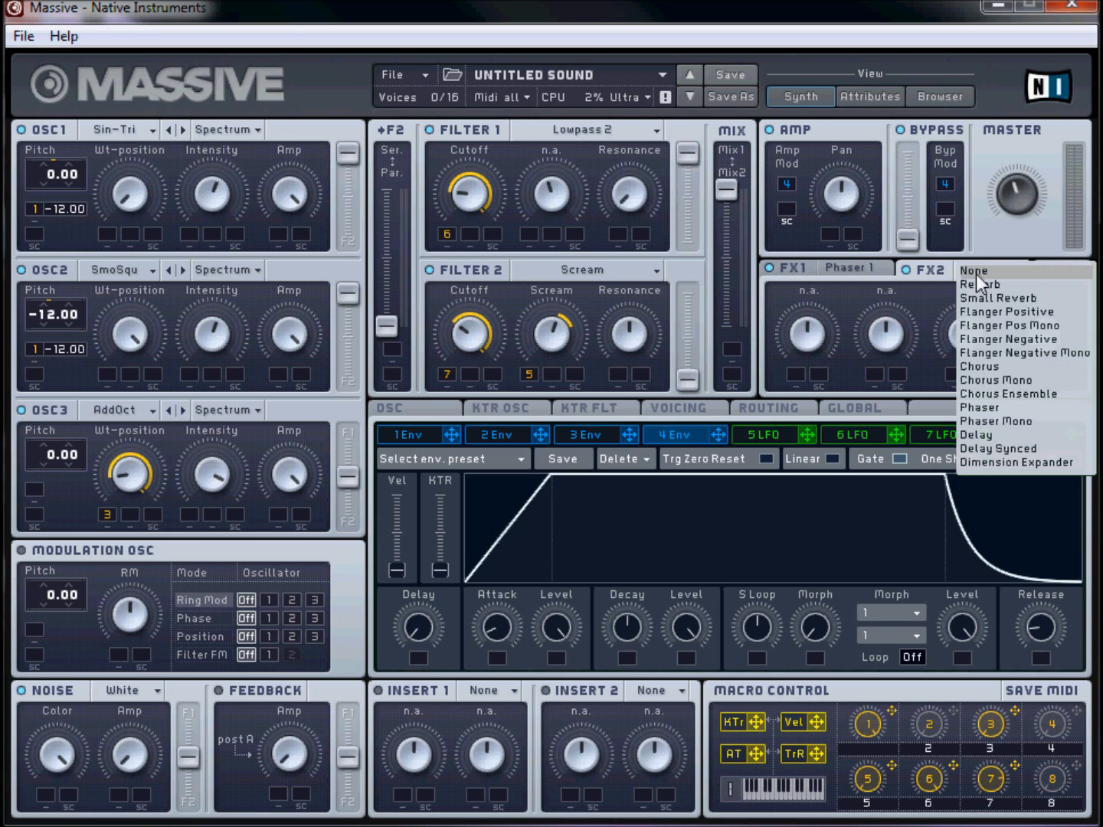
pyautogui.click(1029, 286)
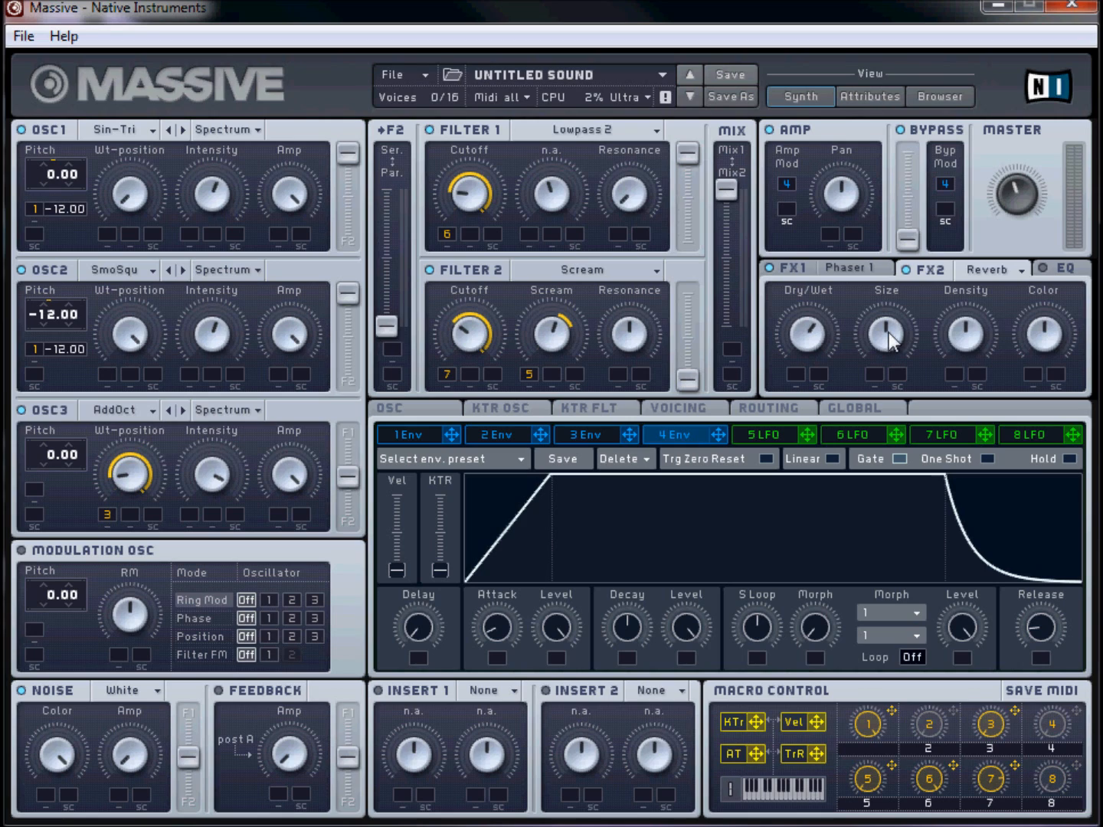
pyautogui.moveTo(868, 342); pyautogui.dragTo(880, 448)
pyautogui.moveTo(1079, 713); pyautogui.dragTo(877, 373)
# Step: Enable the EQ and raise its Low Shelf and Boost above centre, with High Shelf slightly up
pyautogui.click(1063, 270)
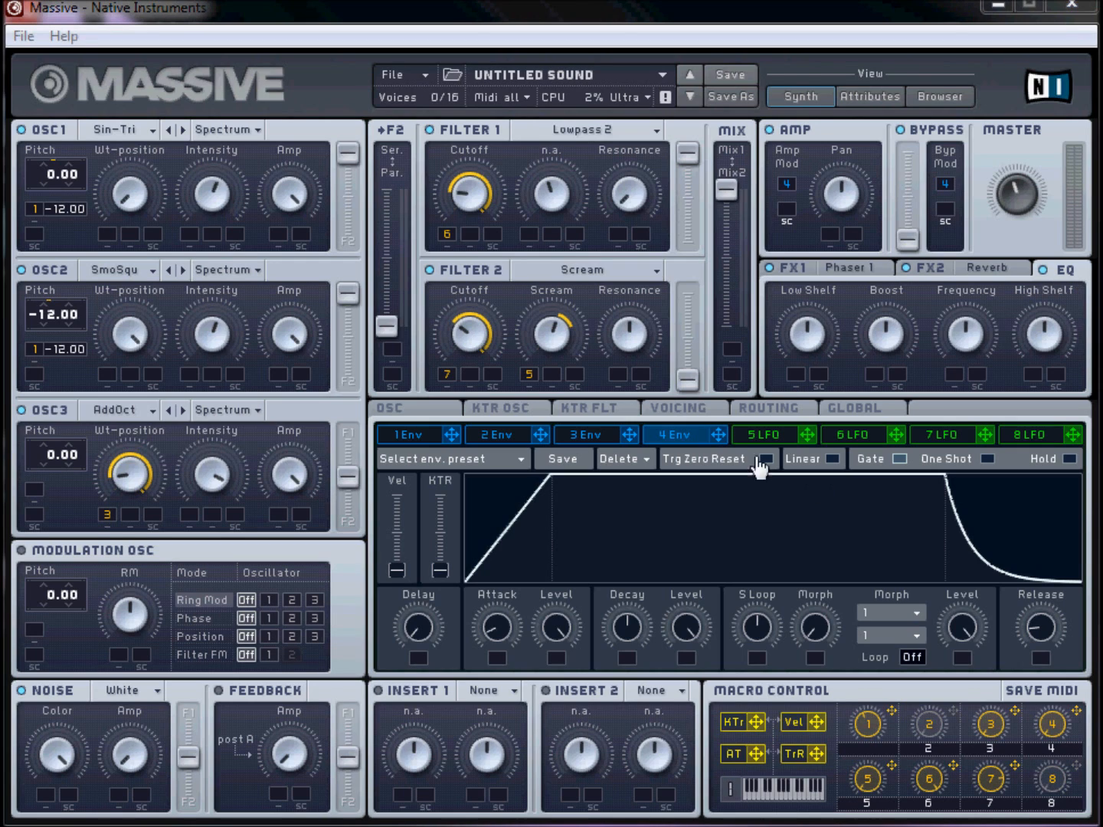
pyautogui.moveTo(818, 346); pyautogui.dragTo(818, 357)
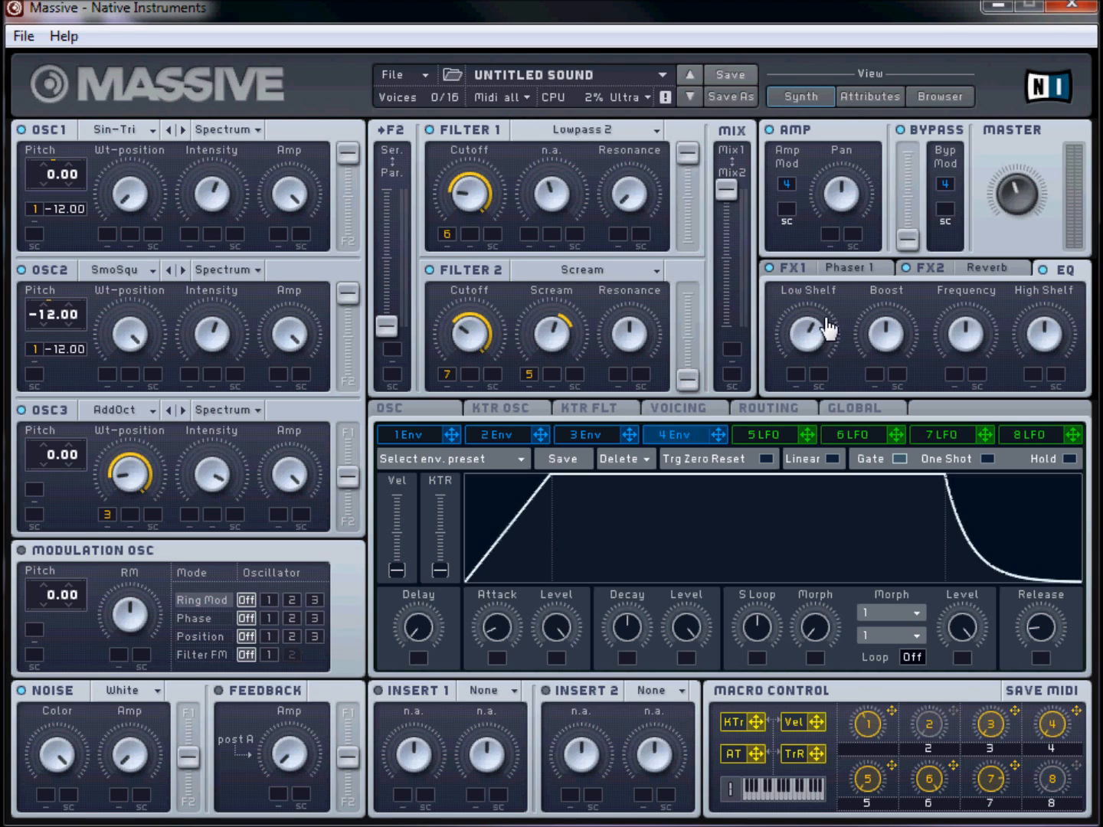
pyautogui.moveTo(891, 328); pyautogui.dragTo(906, 314)
# Step: Raise Filter 2's output level to maximum and set the filter mix midway between Mix1 and Mix2
pyautogui.moveTo(689, 381); pyautogui.dragTo(697, 218)
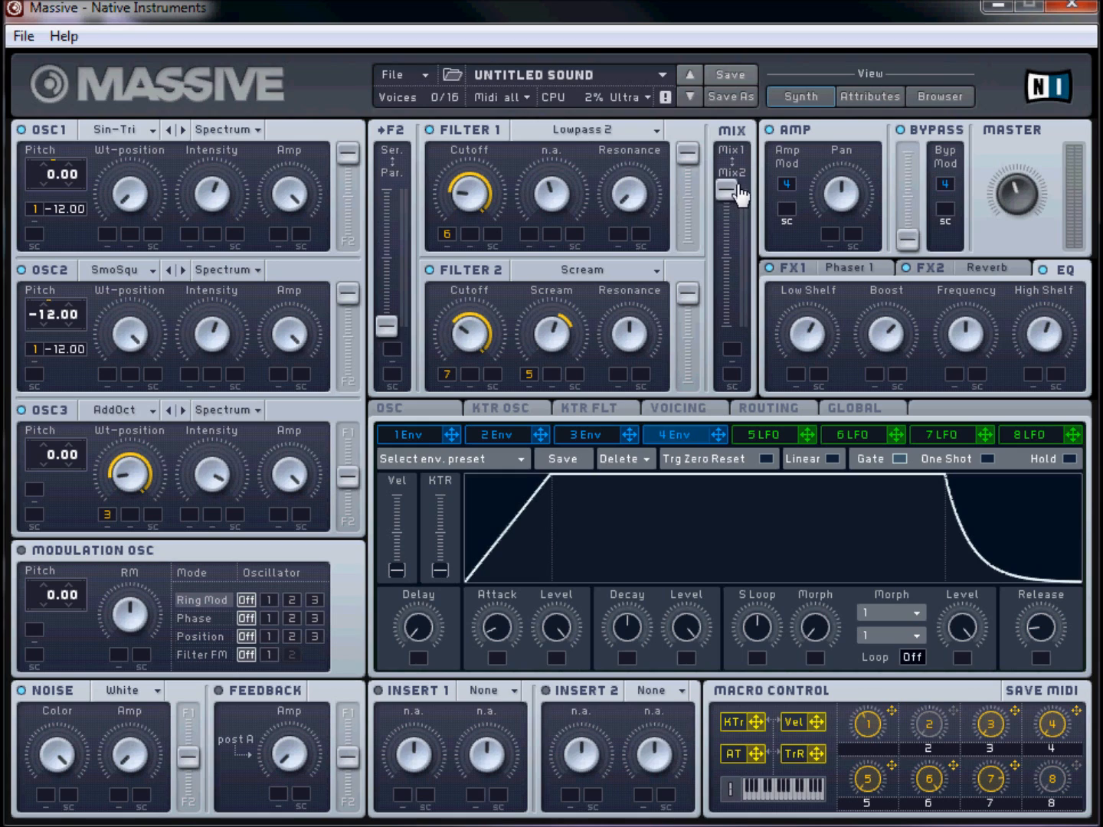
pyautogui.moveTo(734, 197); pyautogui.dragTo(729, 269)
pyautogui.moveTo(727, 258); pyautogui.dragTo(716, 159)
pyautogui.moveTo(726, 199); pyautogui.dragTo(729, 272)
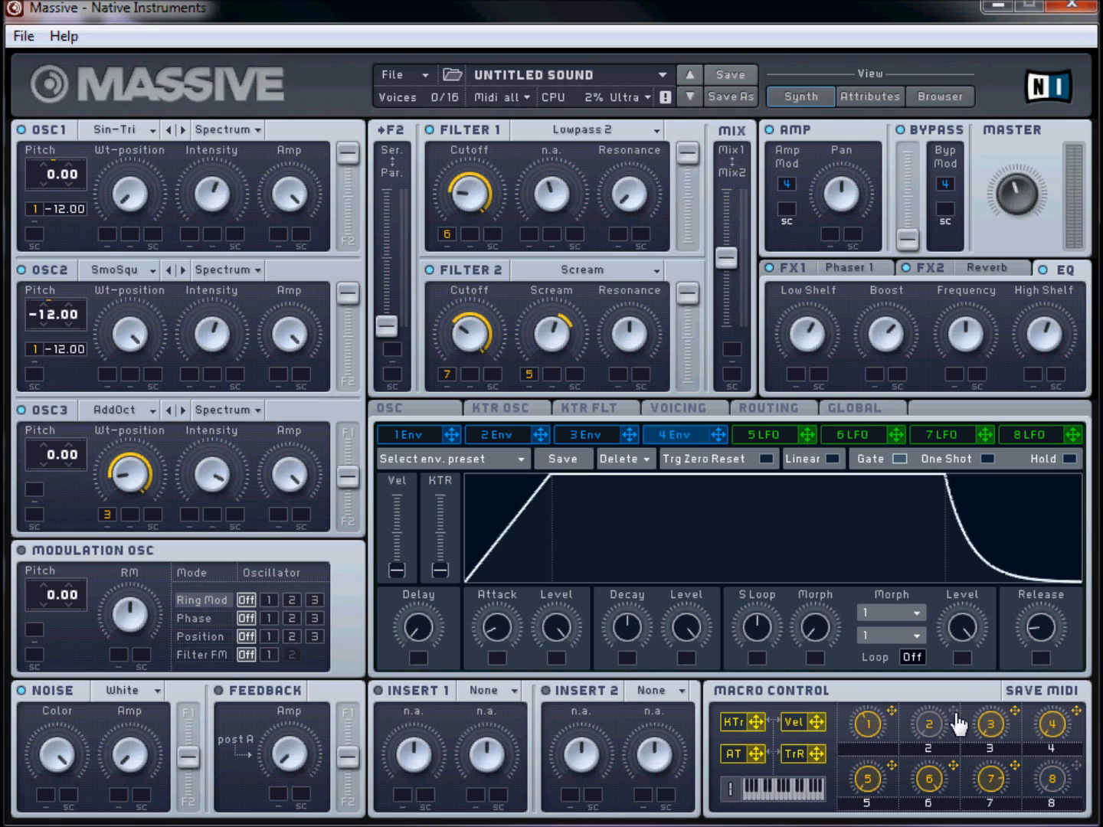
# Step: Assign Macro 2 to Envelope 4's Attack over its full range, with the Attack at minimum
pyautogui.click(954, 713)
pyautogui.moveTo(958, 723); pyautogui.dragTo(921, 728)
pyautogui.moveTo(921, 731); pyautogui.dragTo(505, 525)
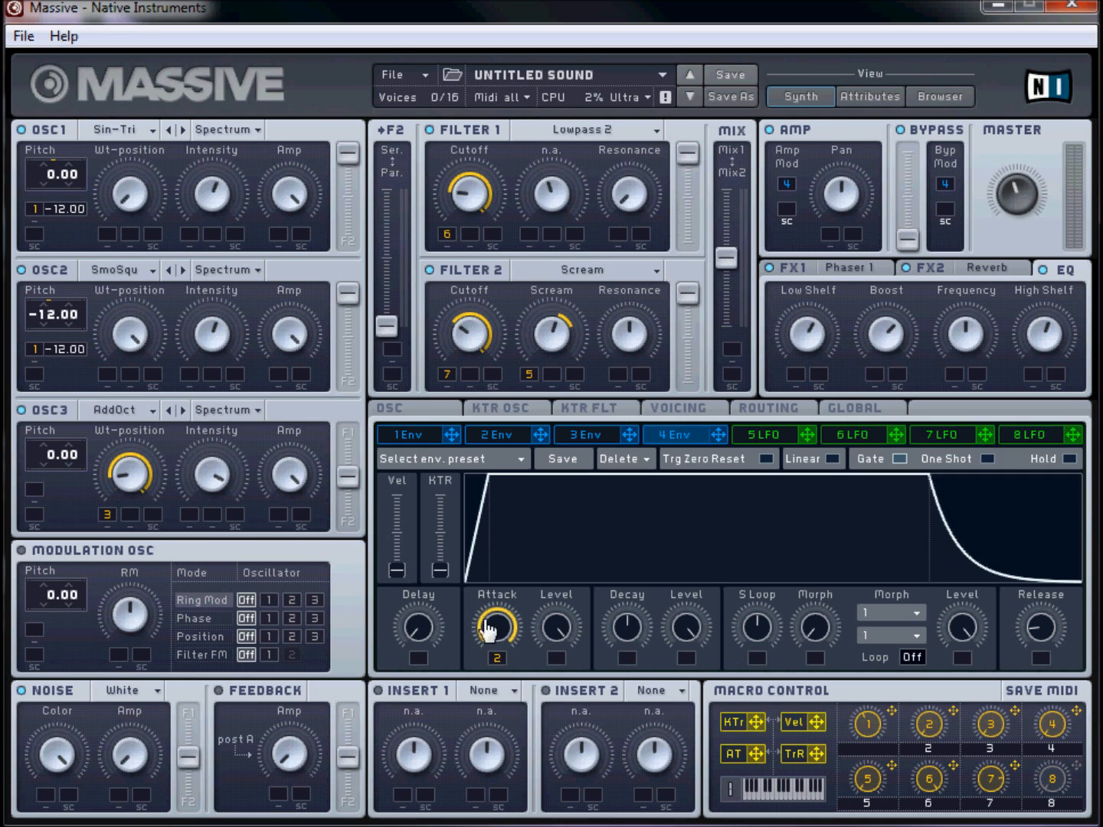
# Step: Audition the patch by sweeping Envelope 4's Attack to maximum and back to minimum, and by turning down Macros 7 and 1
pyautogui.moveTo(505, 636); pyautogui.dragTo(519, 440)
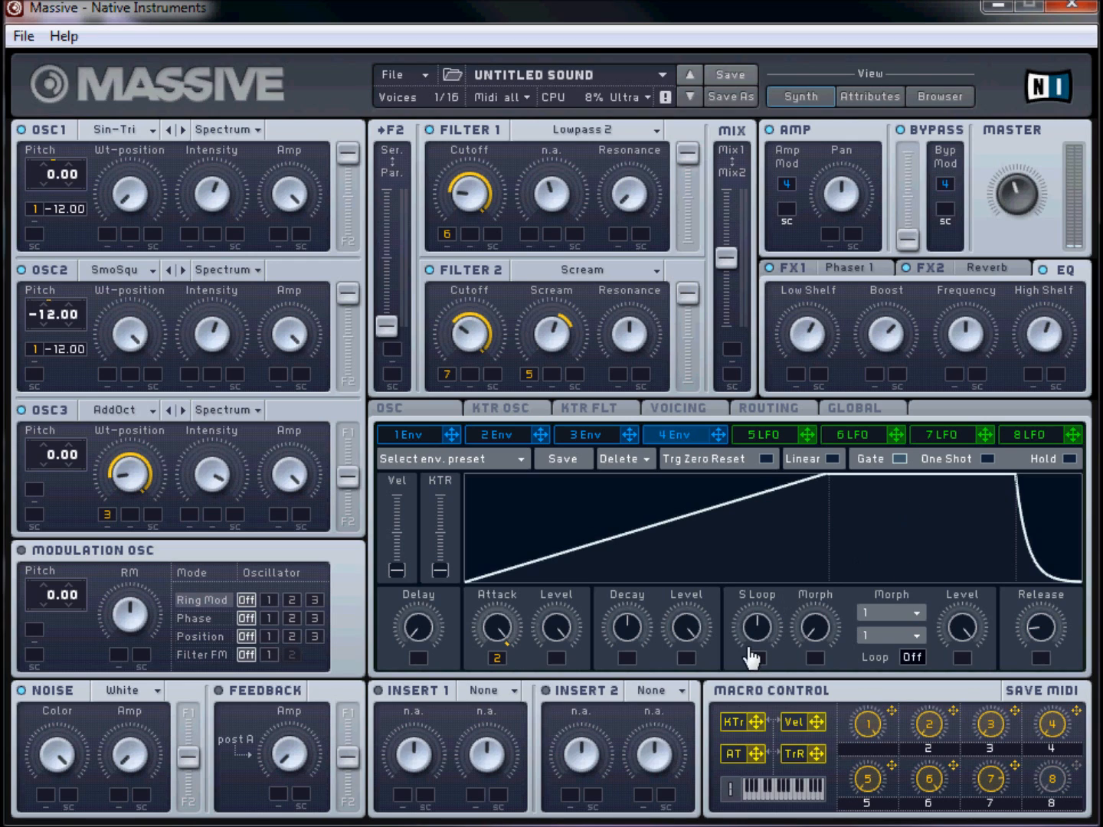
pyautogui.moveTo(506, 632); pyautogui.dragTo(507, 693)
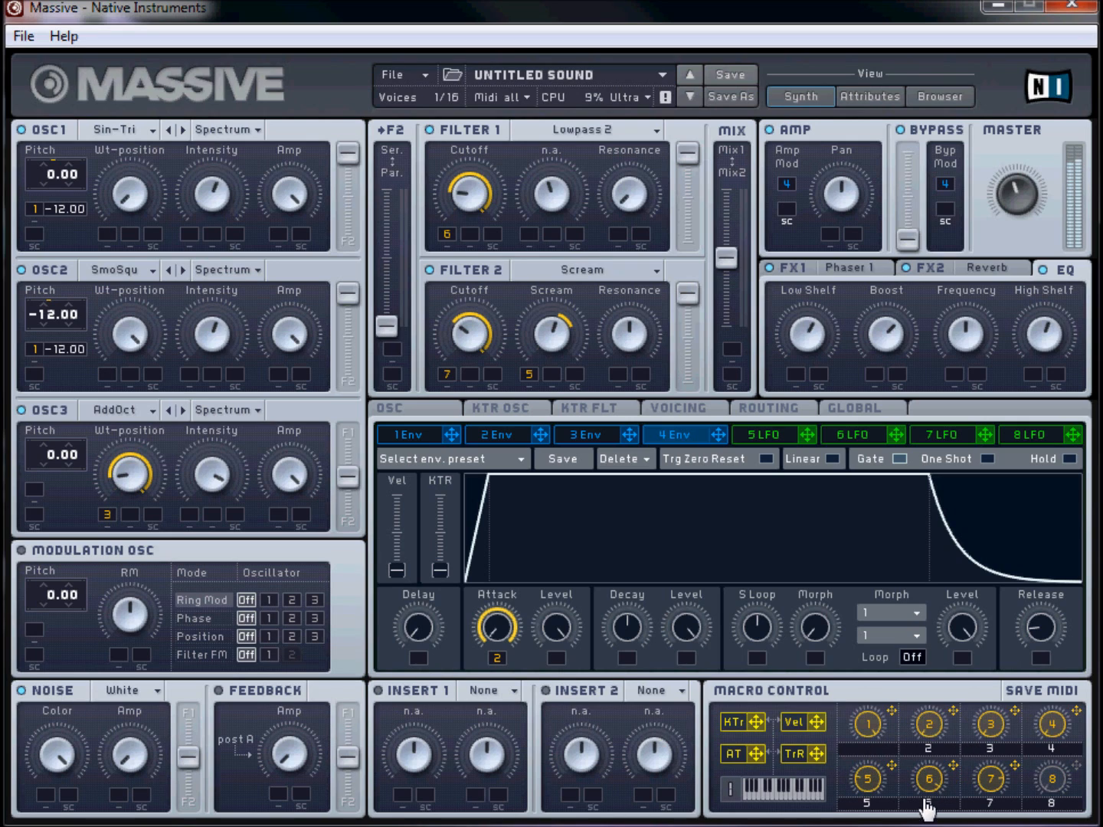
pyautogui.moveTo(994, 777); pyautogui.dragTo(998, 826)
pyautogui.moveTo(871, 730); pyautogui.dragTo(869, 826)
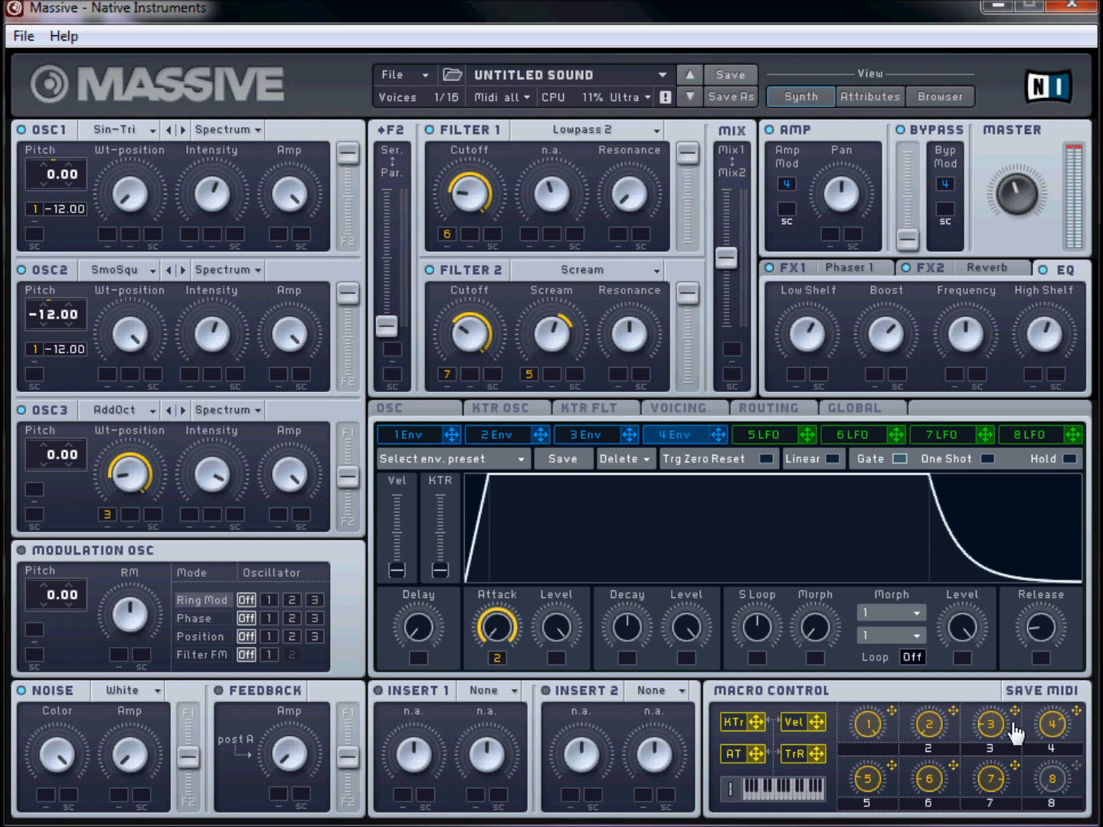